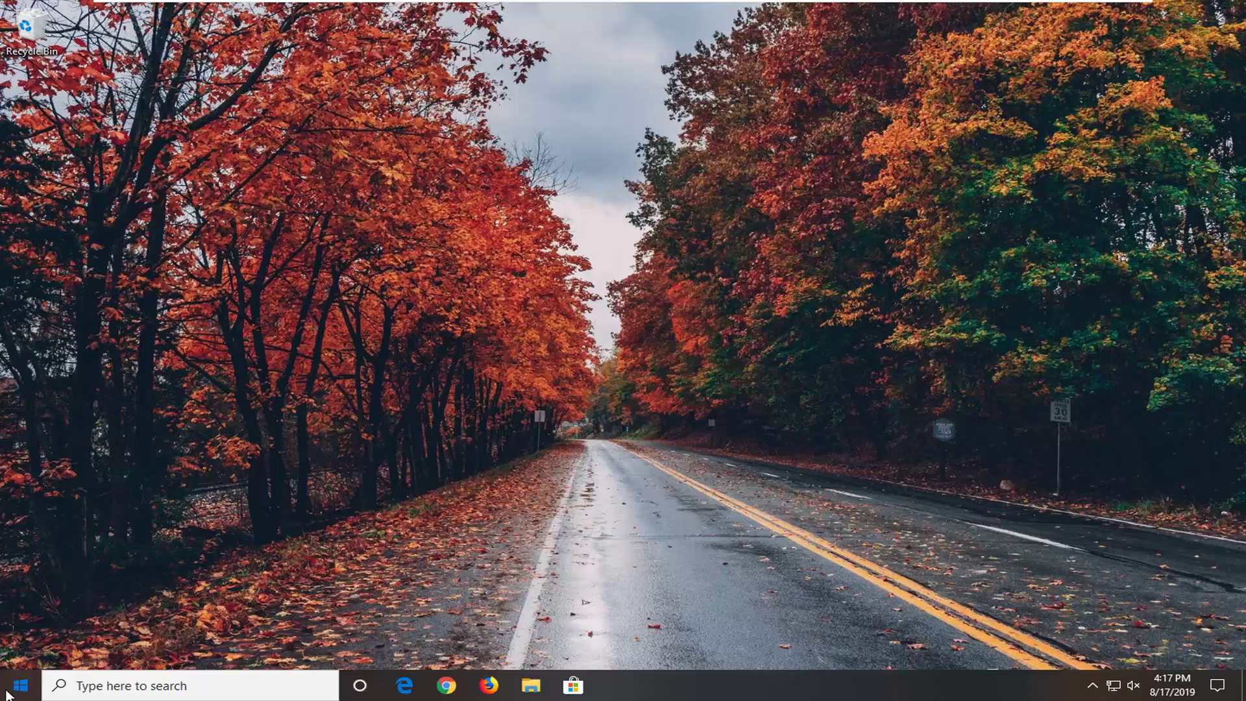
Find 'device manager' through Start search and open Device Manager
{"action": "left_click", "coordinate": [8, 692]}
{"action": "type", "text": "device manager"}
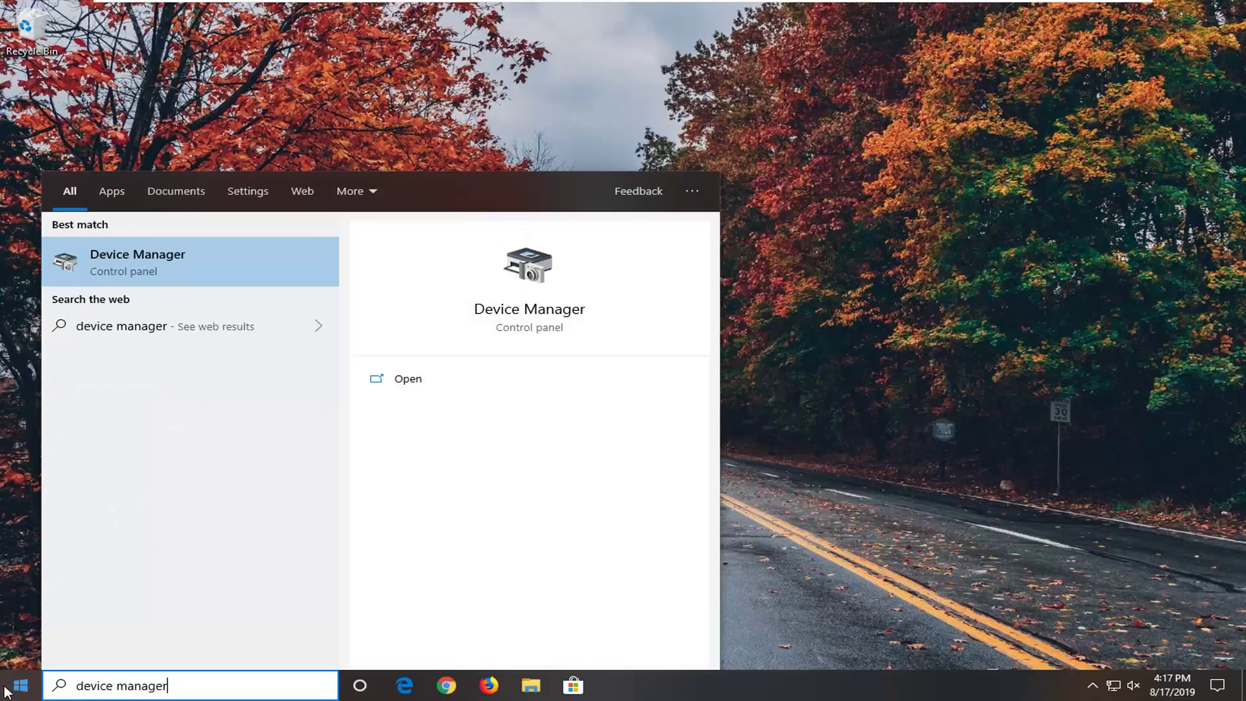
{"action": "left_click", "coordinate": [171, 269]}
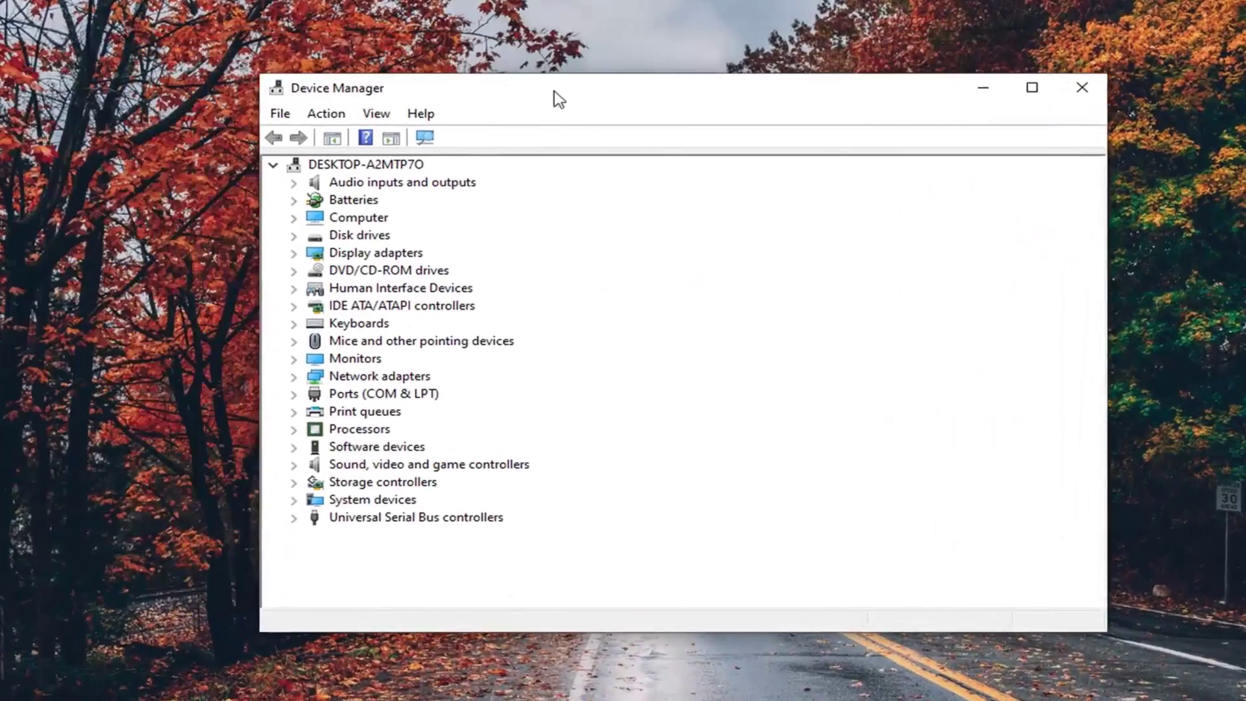
Expand IDE ATA/ATAPI controllers and select the Standard SATA AHCI Controller
{"action": "left_click", "coordinate": [359, 314]}
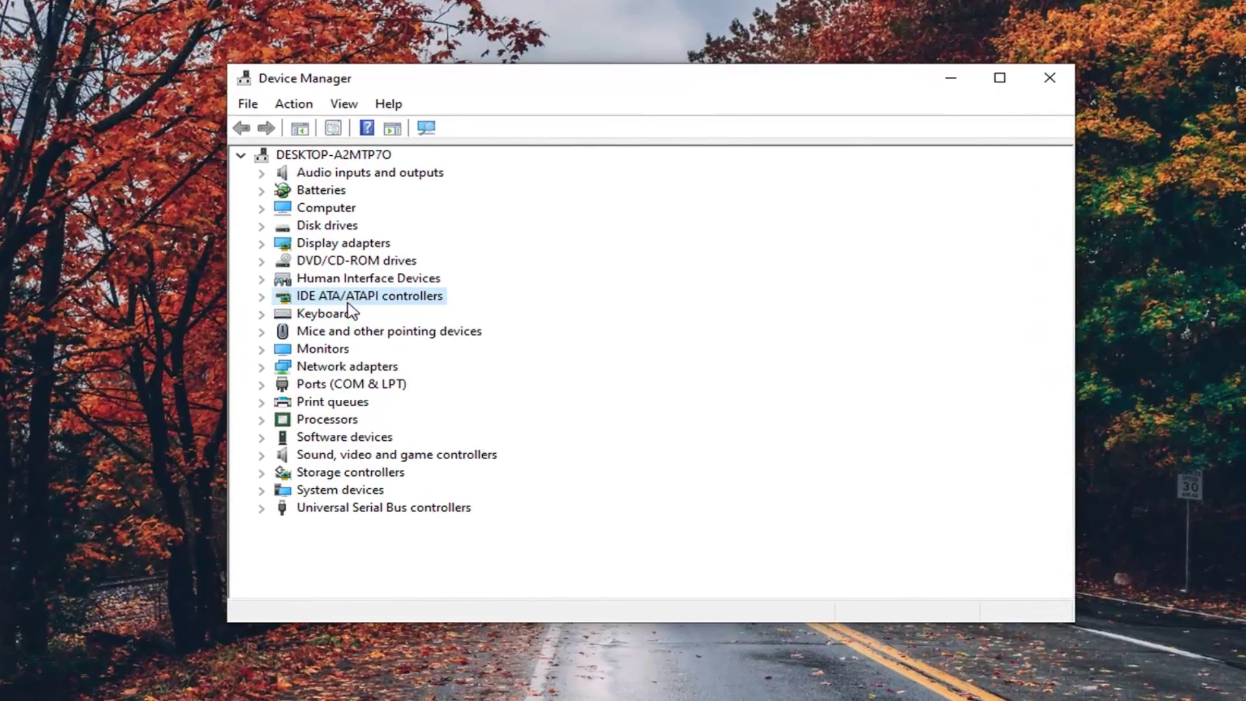
{"action": "left_click", "coordinate": [261, 297]}
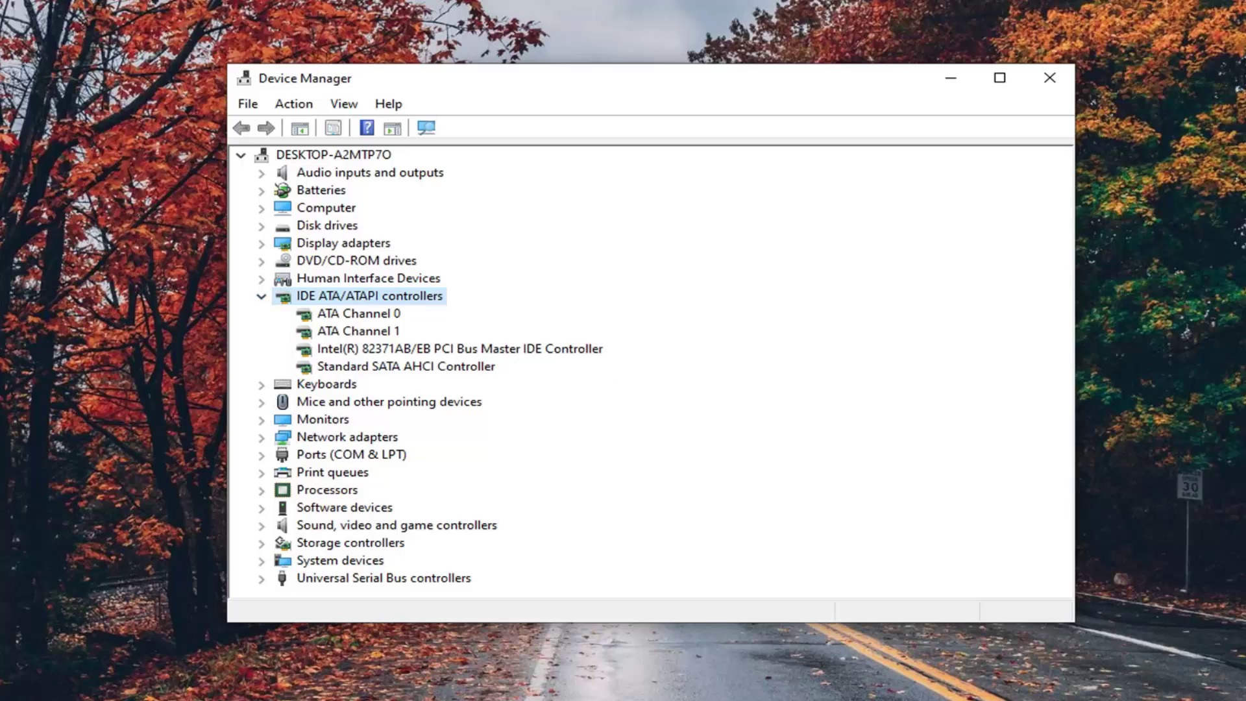
{"action": "left_click", "coordinate": [373, 370]}
Reinstall the Standard SATA AHCI Controller driver from the compatible drivers list and close the wizard
{"action": "right_click", "coordinate": [358, 369]}
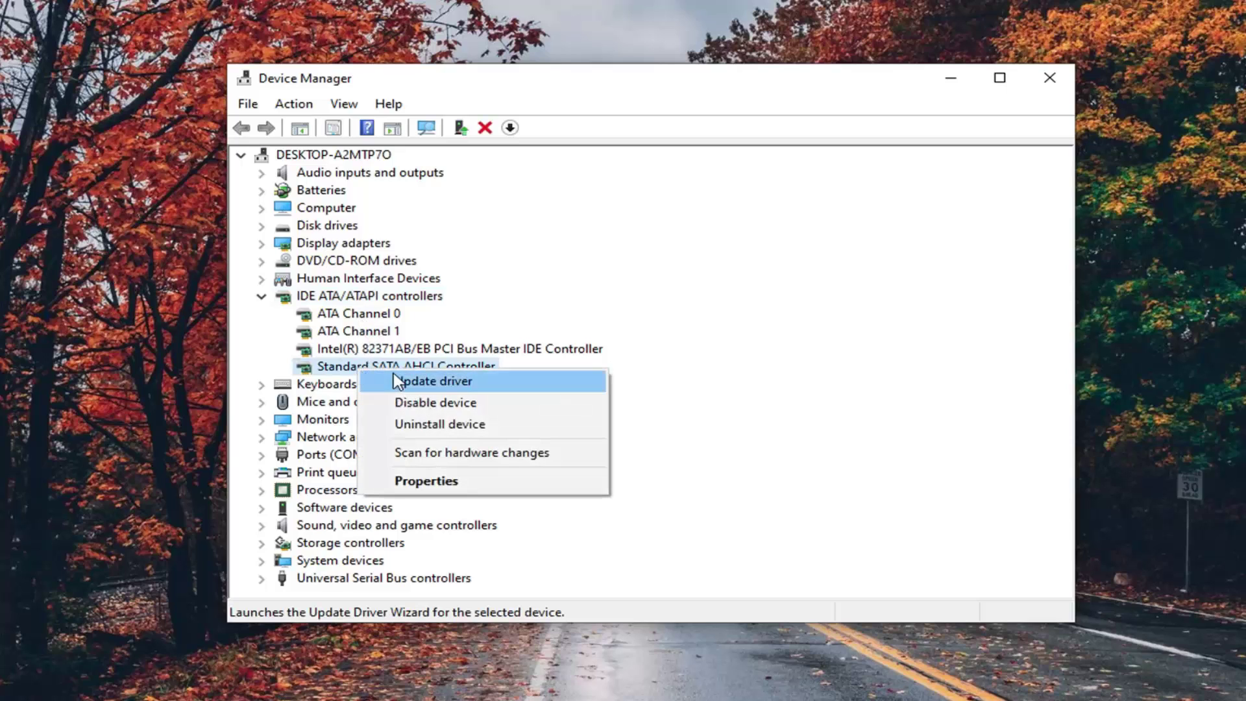
{"action": "left_click", "coordinate": [407, 382]}
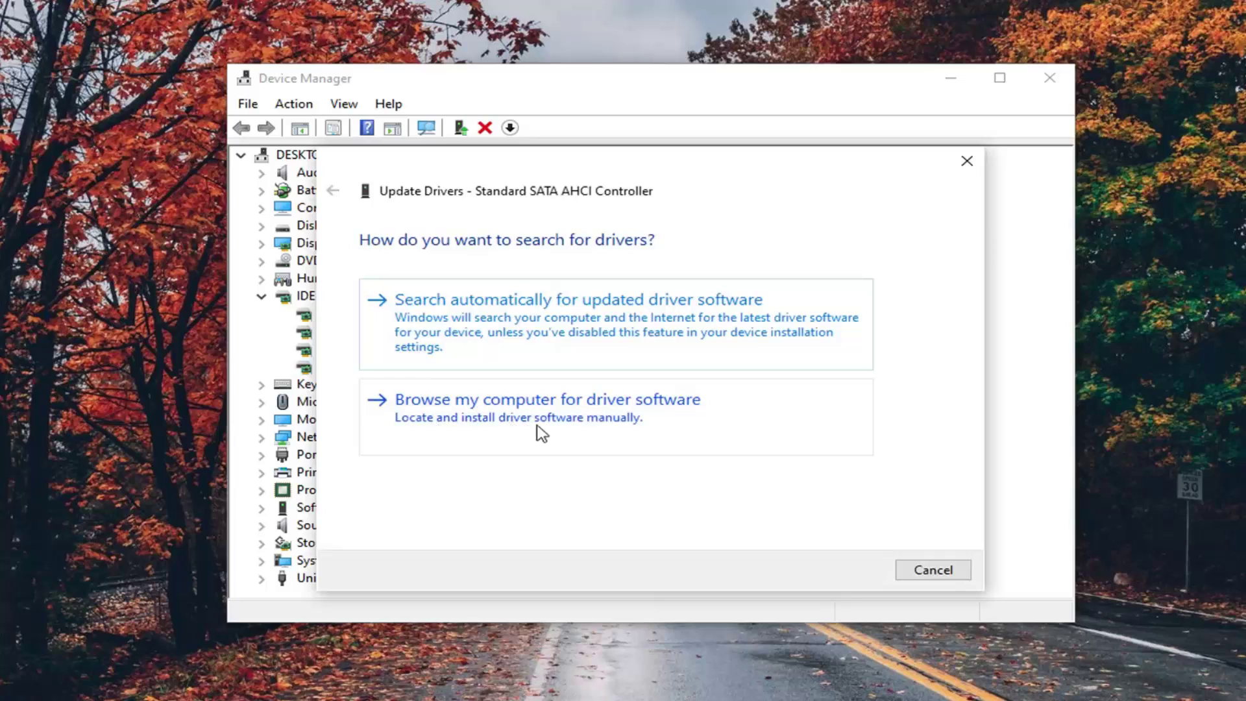
{"action": "left_click", "coordinate": [602, 427]}
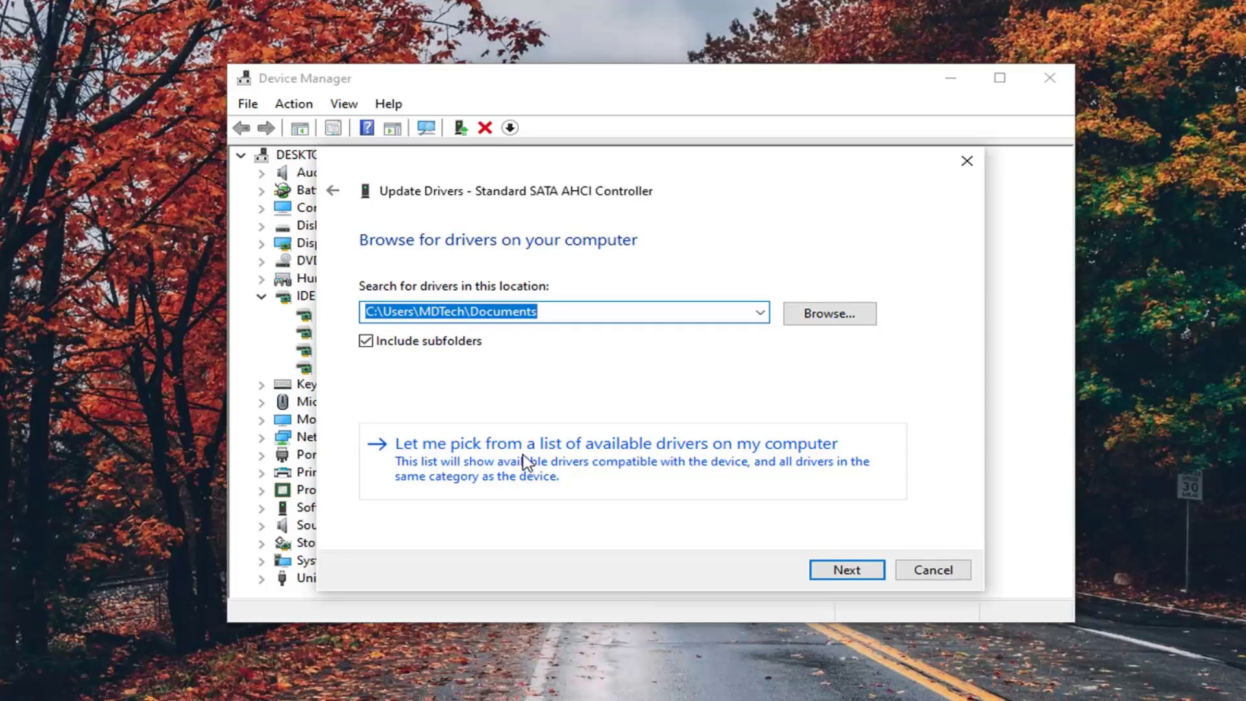
{"action": "left_click", "coordinate": [589, 460]}
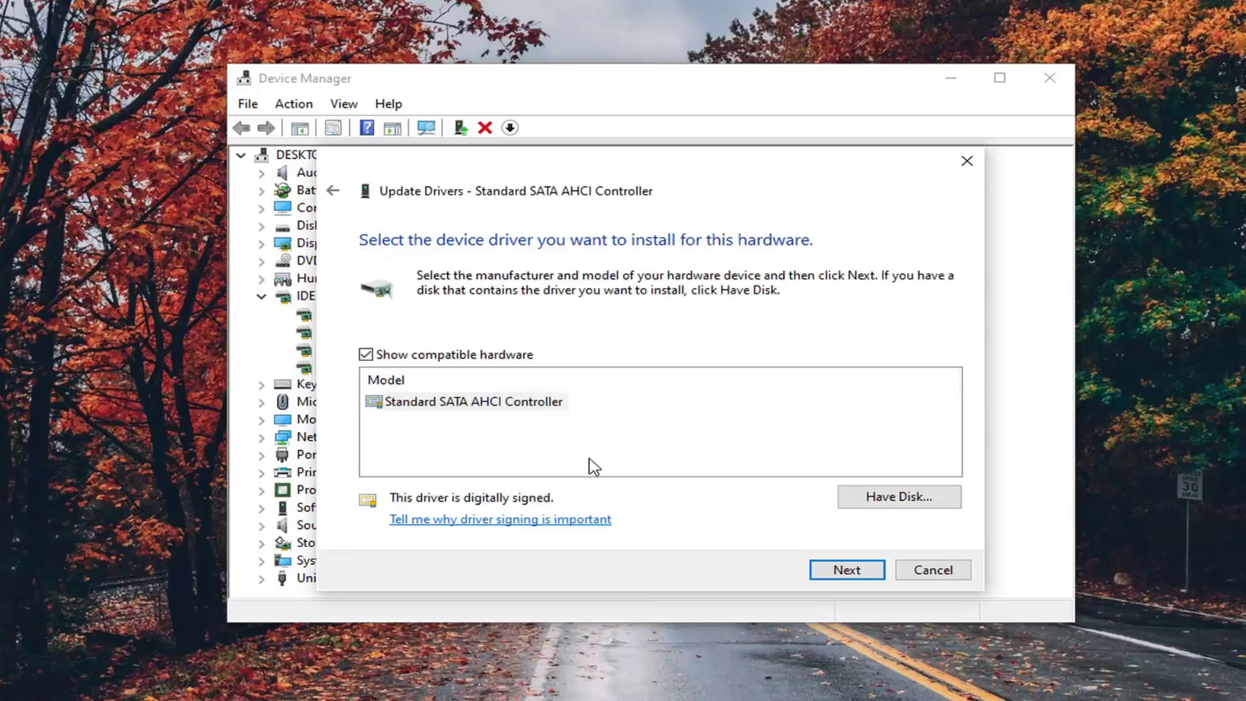
{"action": "left_click", "coordinate": [477, 405]}
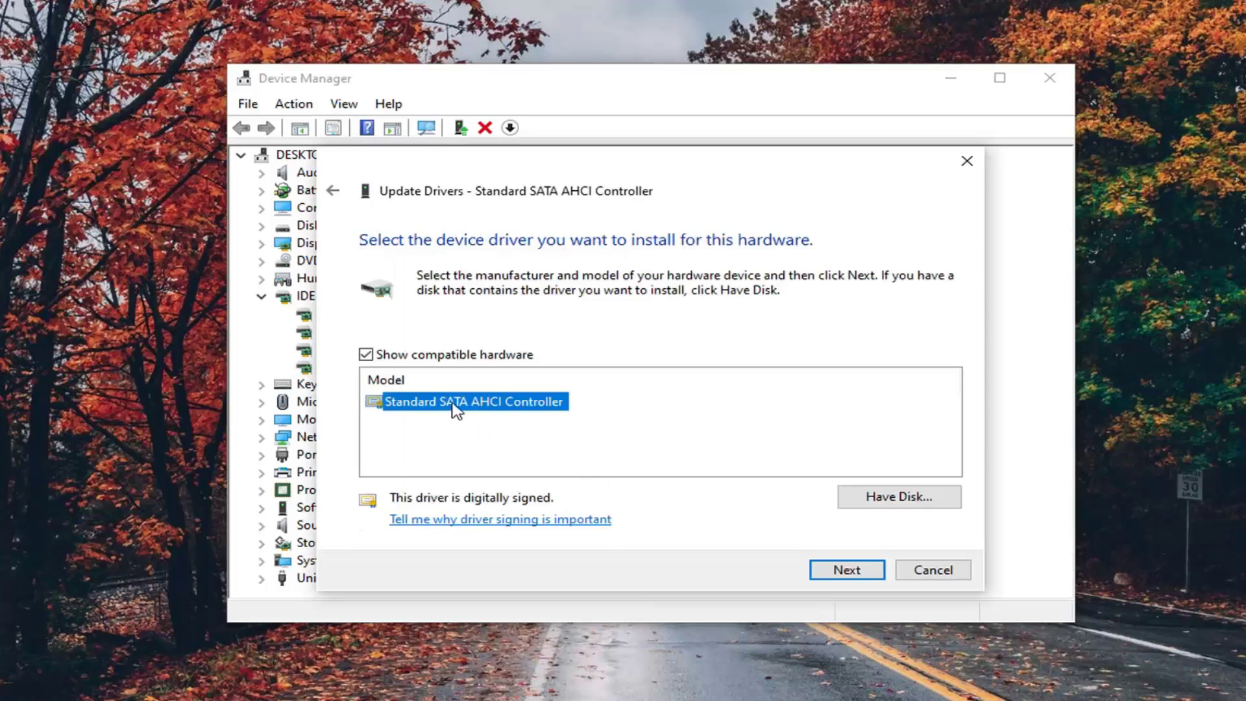
{"action": "left_click", "coordinate": [831, 564]}
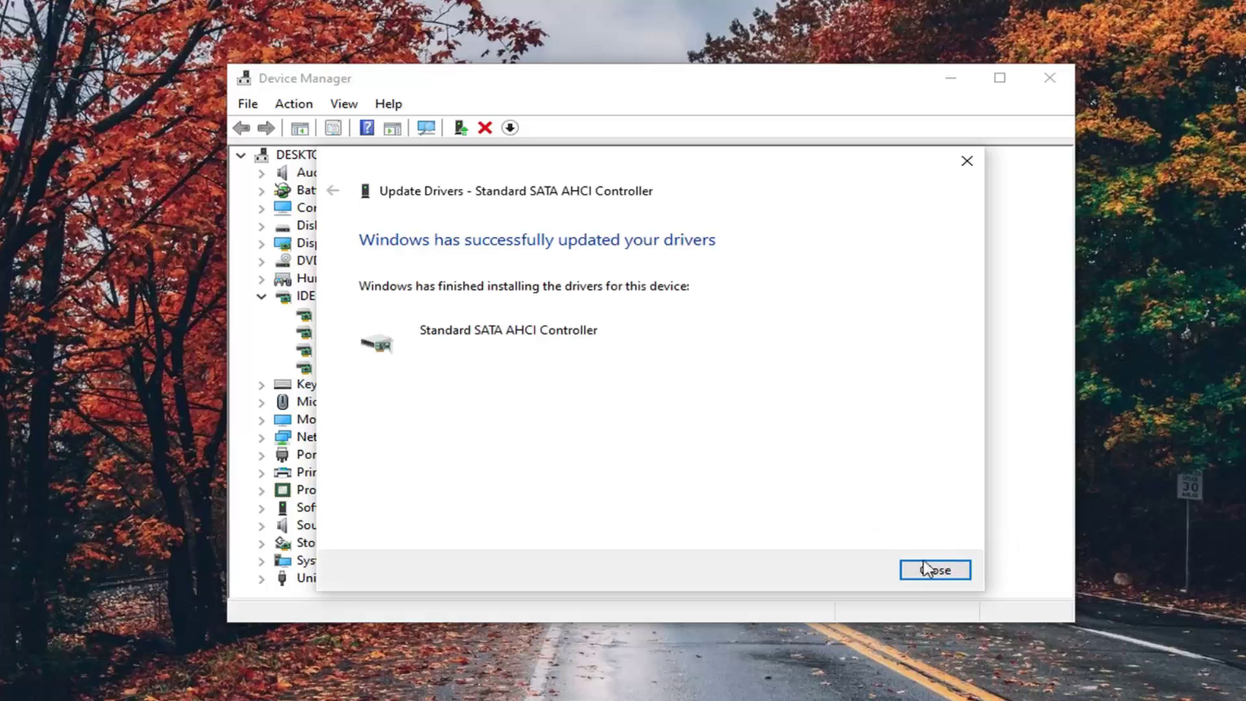
{"action": "left_click", "coordinate": [946, 574]}
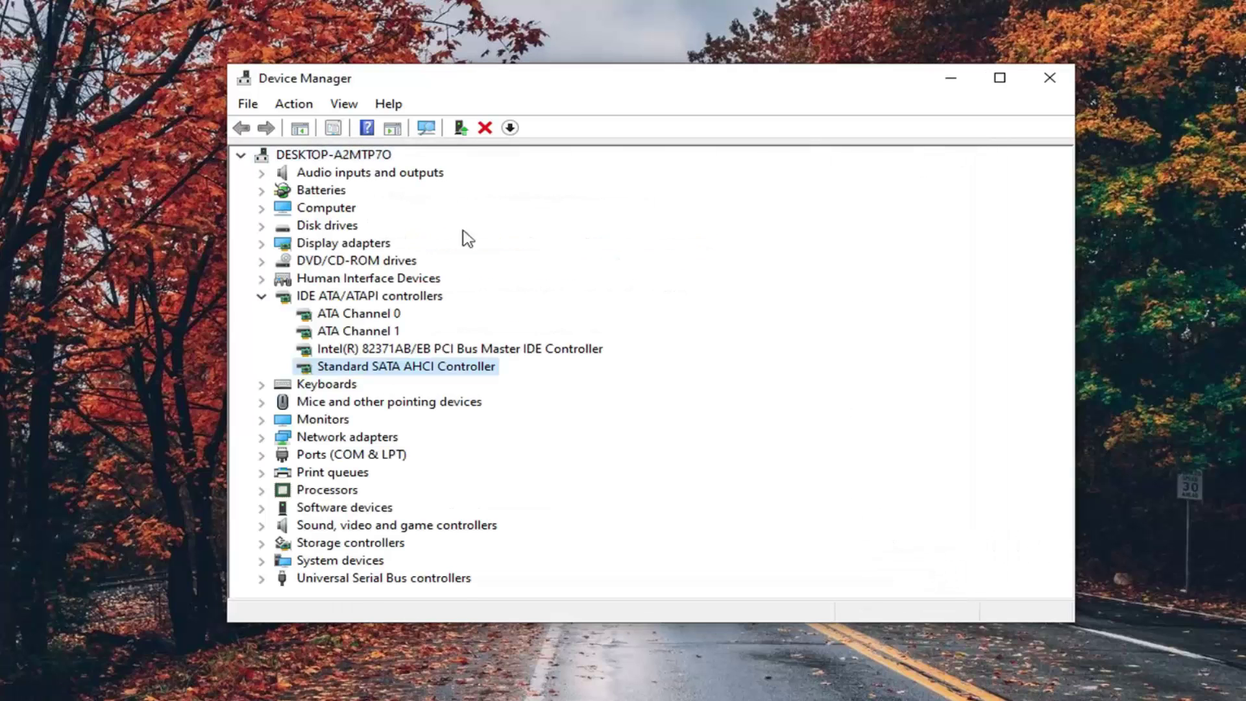
Collapse the IDE ATA/ATAPI controllers group and launch Control Panel through a 'control panel' search
{"action": "left_click", "coordinate": [261, 295]}
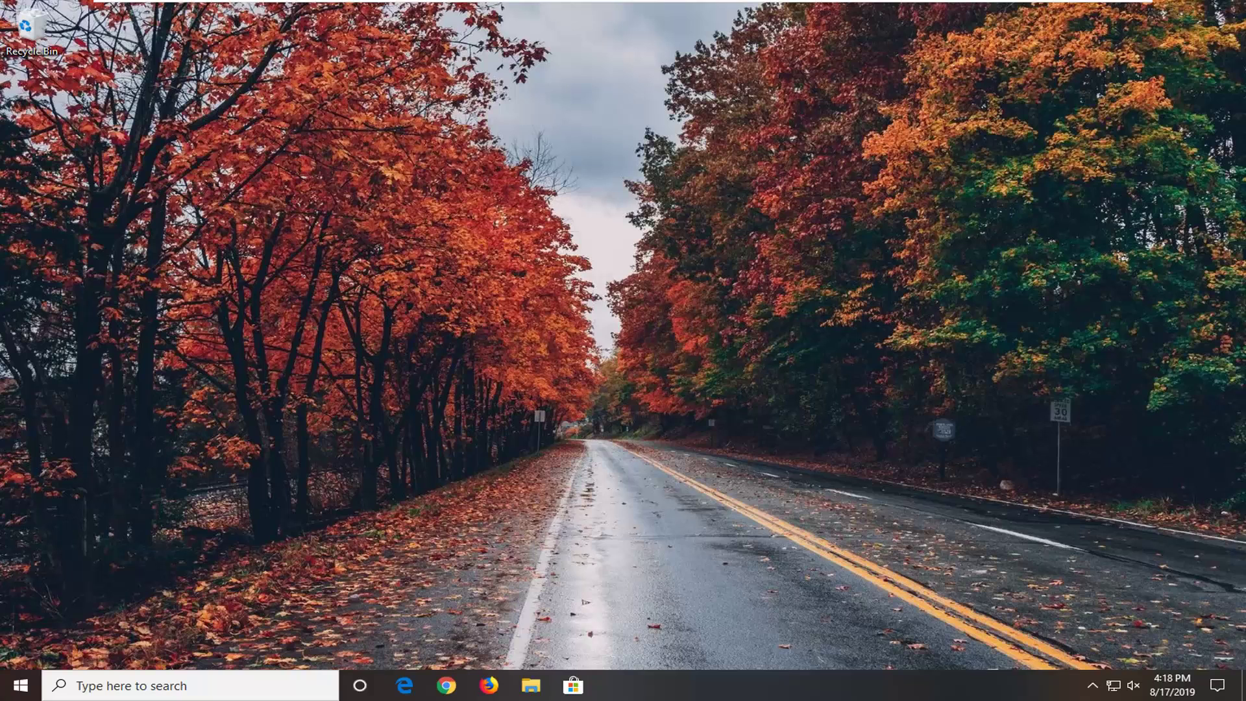
{"action": "left_click", "coordinate": [10, 689]}
{"action": "type", "text": "control panel"}
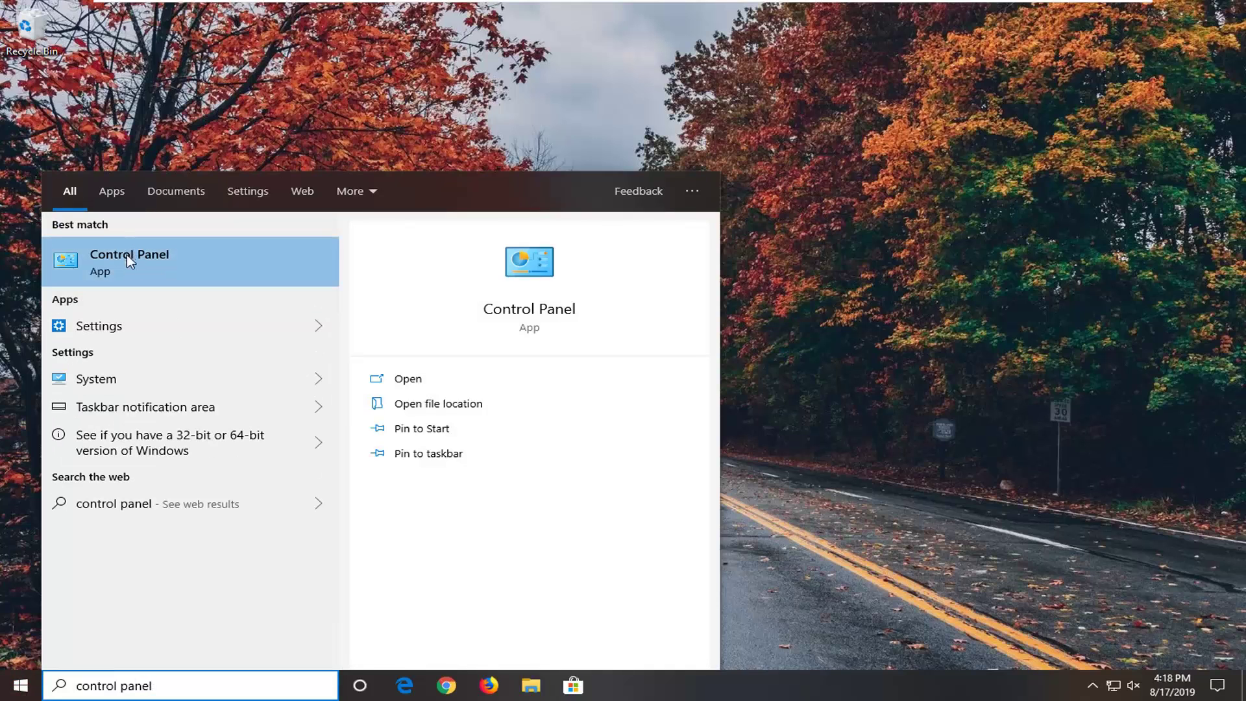
{"action": "left_click", "coordinate": [127, 257]}
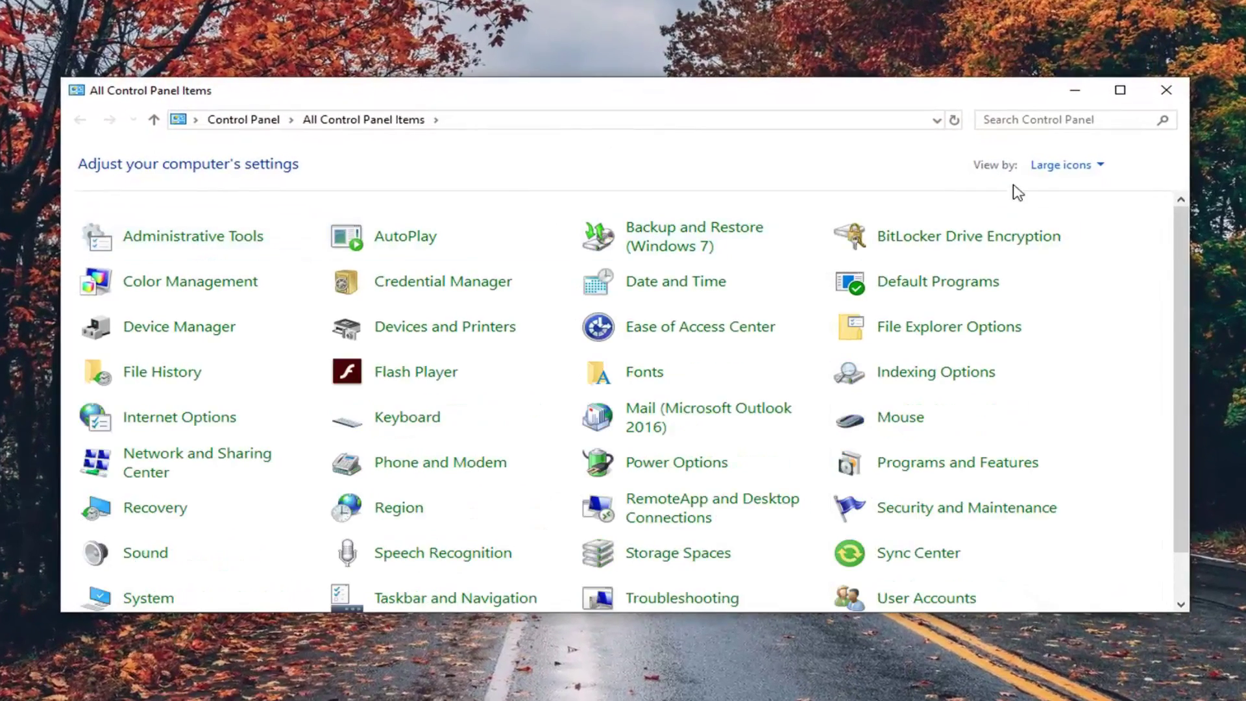
Keep Control Panel in large icons view and go to Power Options' power button settings
{"action": "left_click", "coordinate": [1060, 165]}
{"action": "left_click", "coordinate": [863, 150]}
{"action": "left_click", "coordinate": [668, 466]}
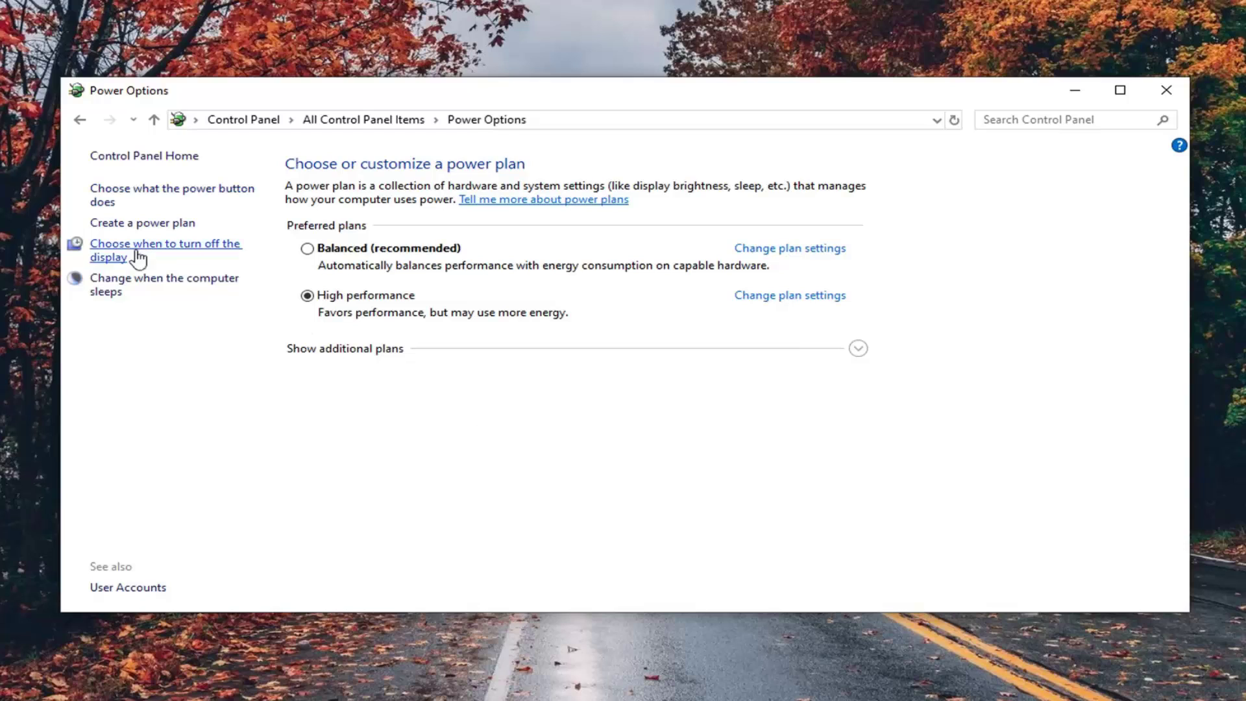
{"action": "left_click", "coordinate": [194, 201]}
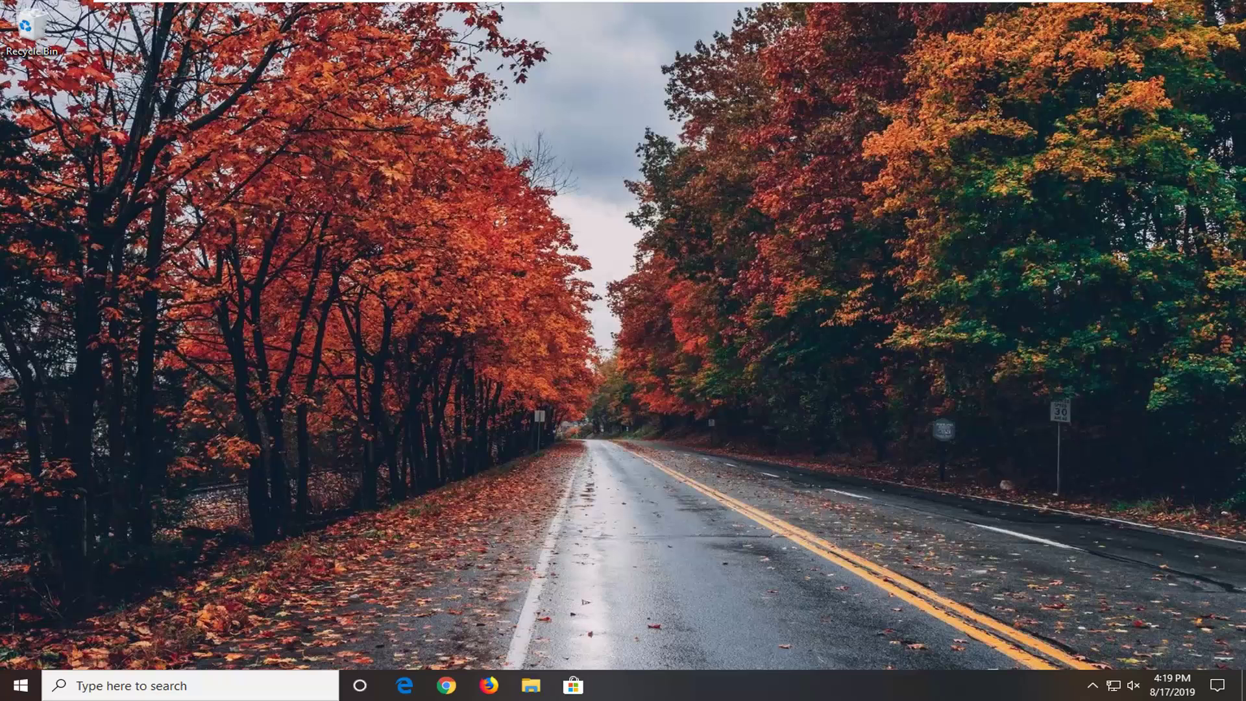
Launch Command Prompt as administrator from a 'cmd' search and run sfc /scannow
{"action": "left_click", "coordinate": [14, 689]}
{"action": "type", "text": "cmd"}
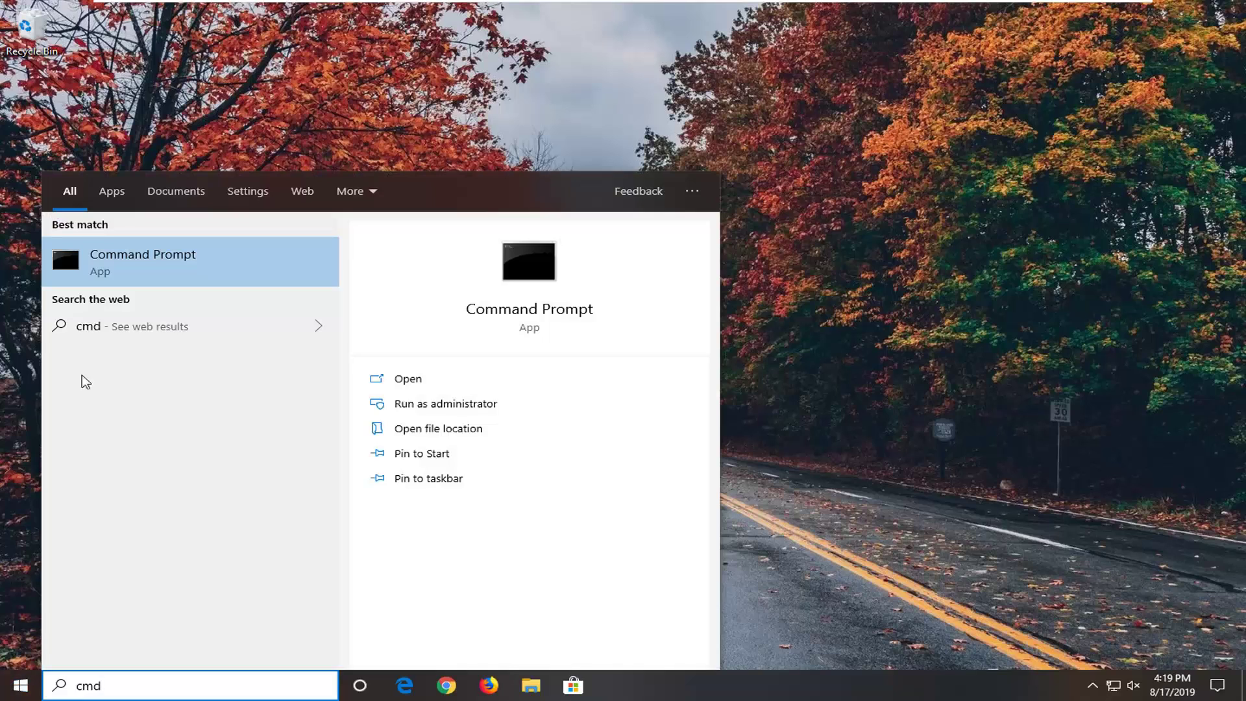
{"action": "right_click", "coordinate": [131, 262]}
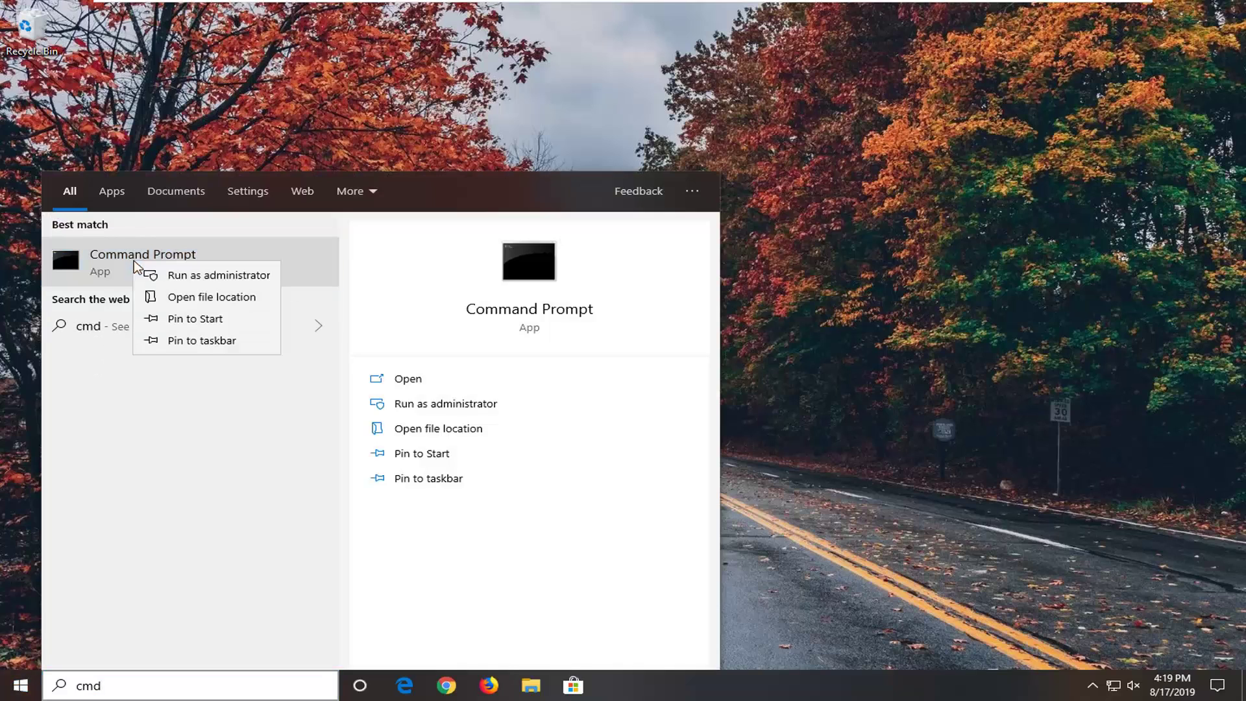
{"action": "left_click", "coordinate": [198, 275]}
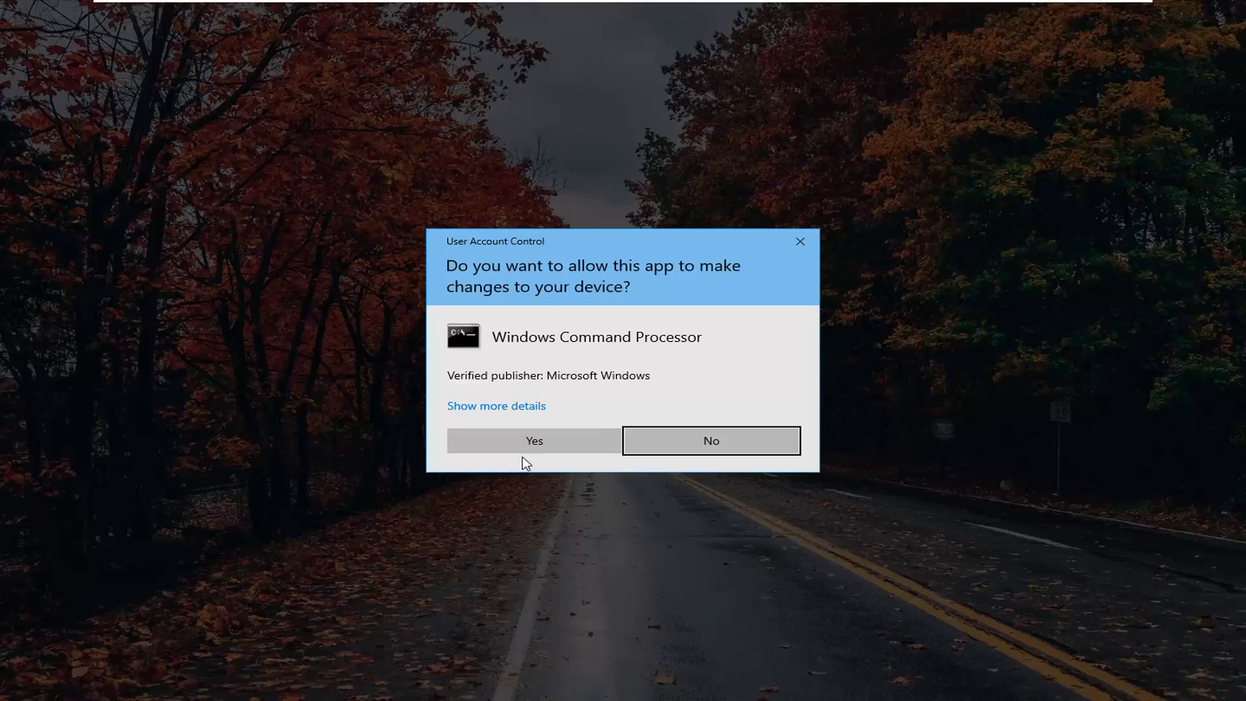
{"action": "left_click", "coordinate": [526, 439]}
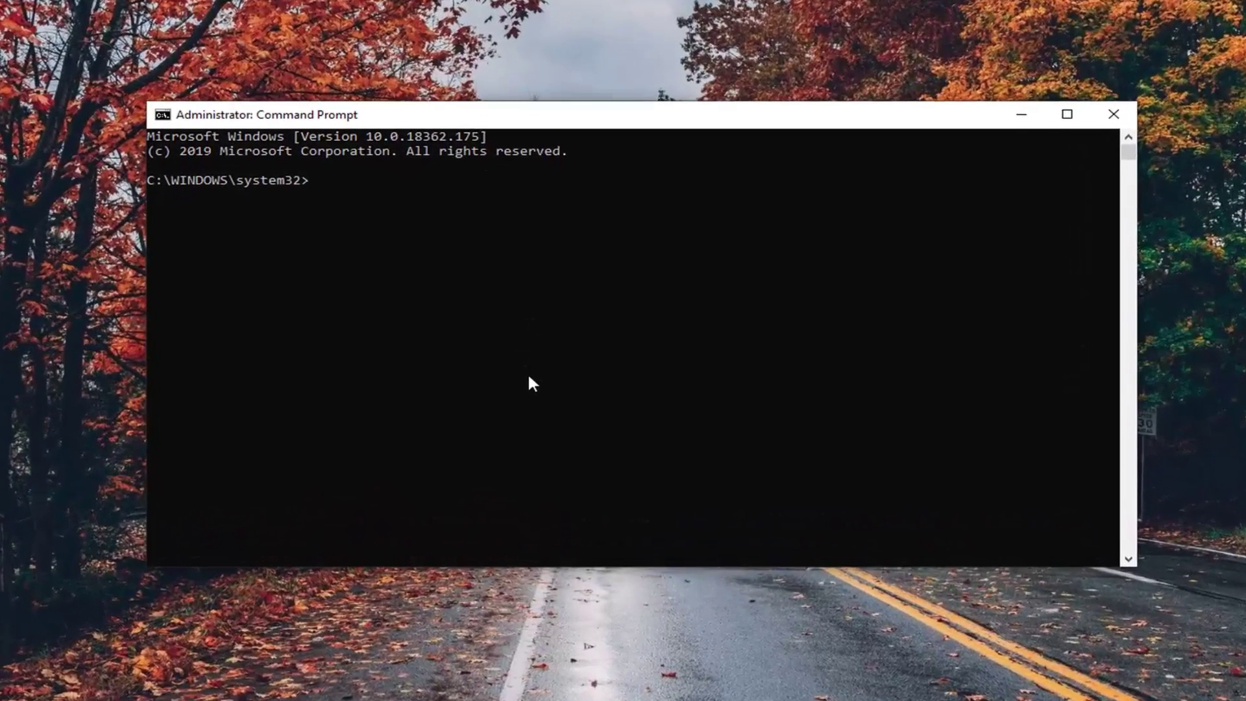
{"action": "type", "text": "sfc"}
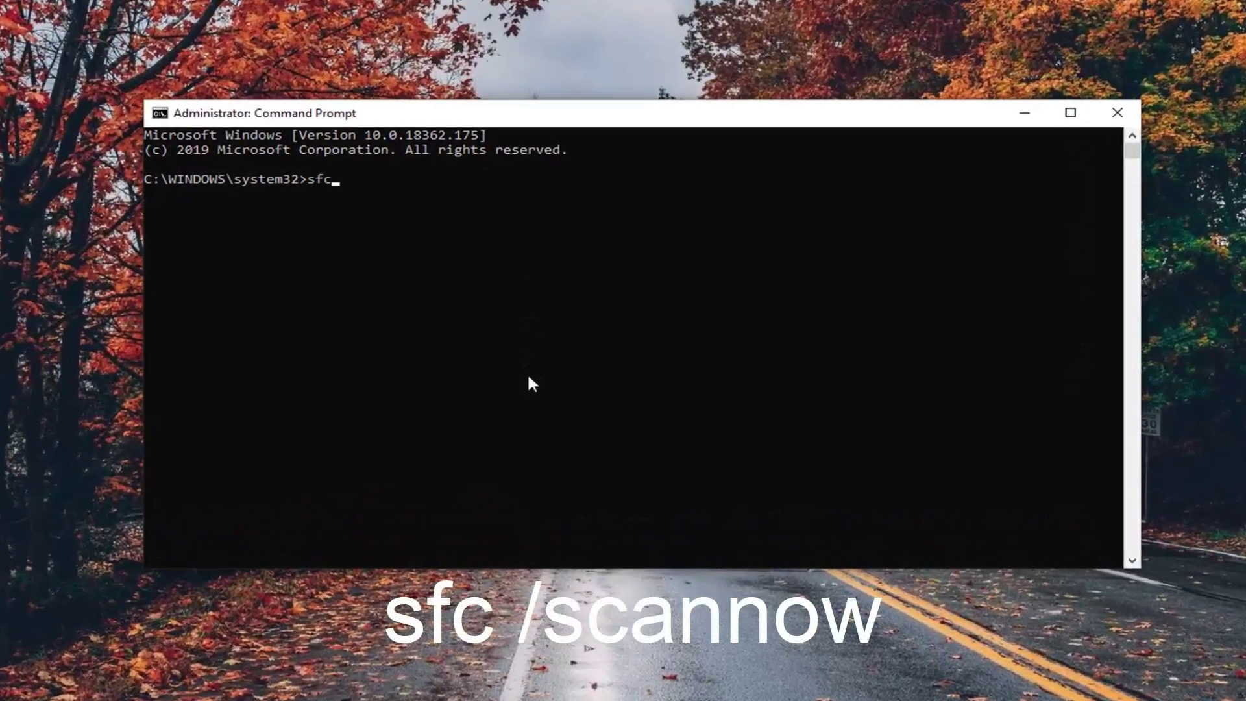
{"action": "type", "text": " /scannow"}
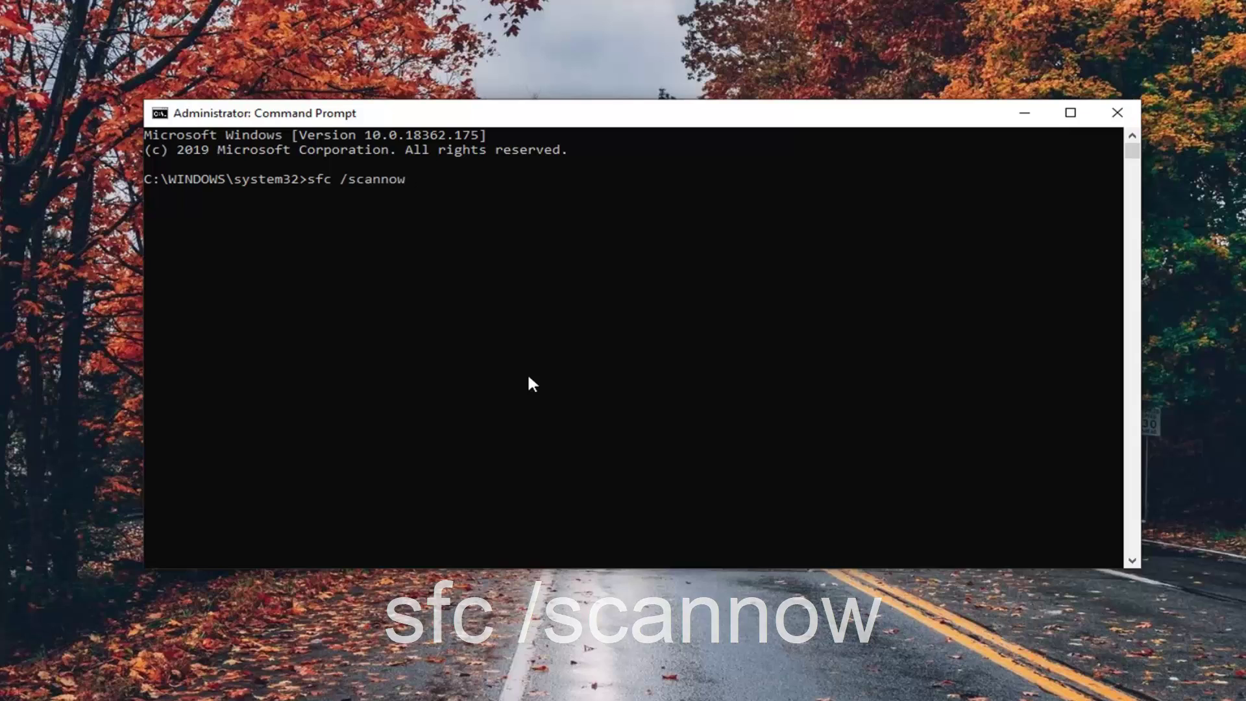
{"action": "key", "text": "Return"}
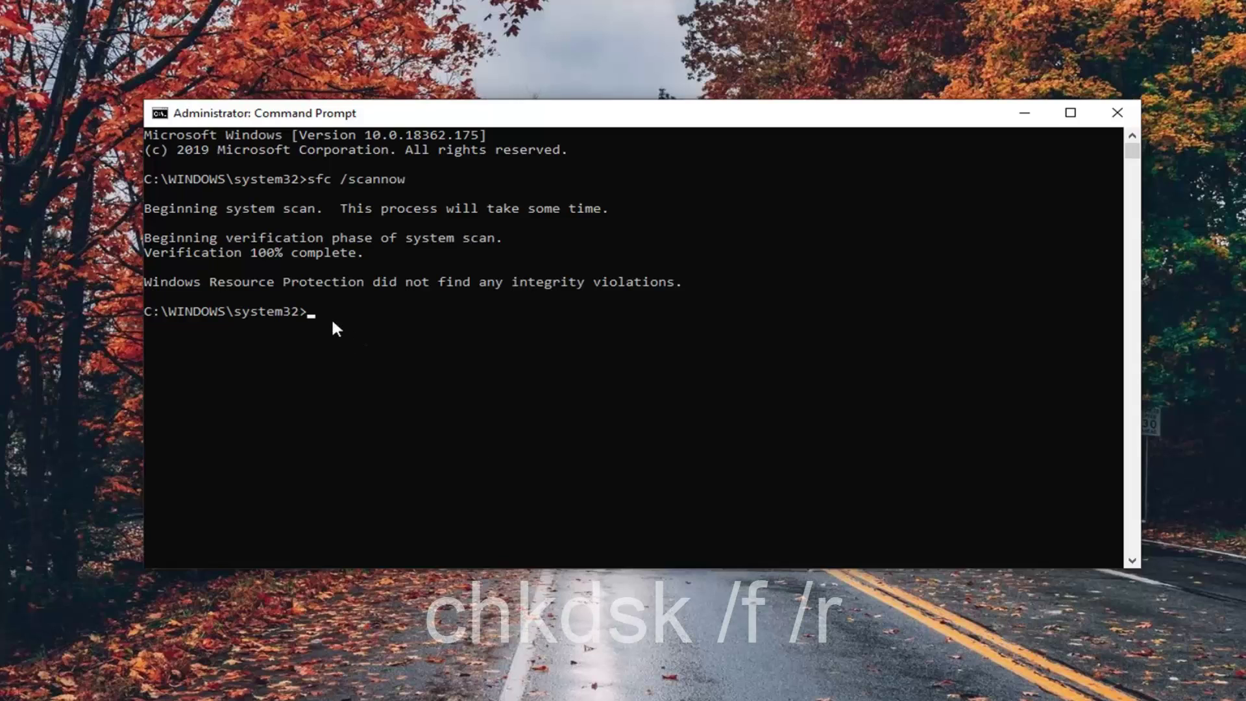
Run chkdsk /f /r, answer Y to schedule it at restart, and close Command Prompt
{"action": "type", "text": "ch"}
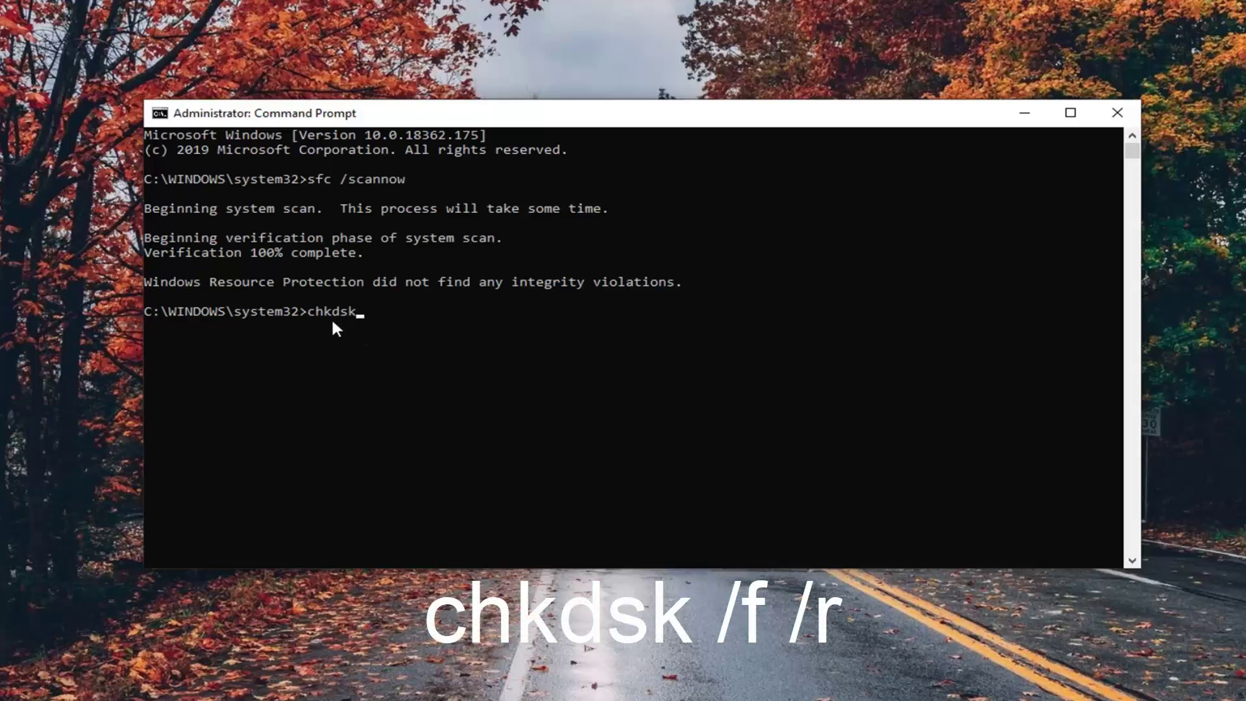
{"action": "type", "text": "kdsk /f /r"}
{"action": "key", "text": "Return"}
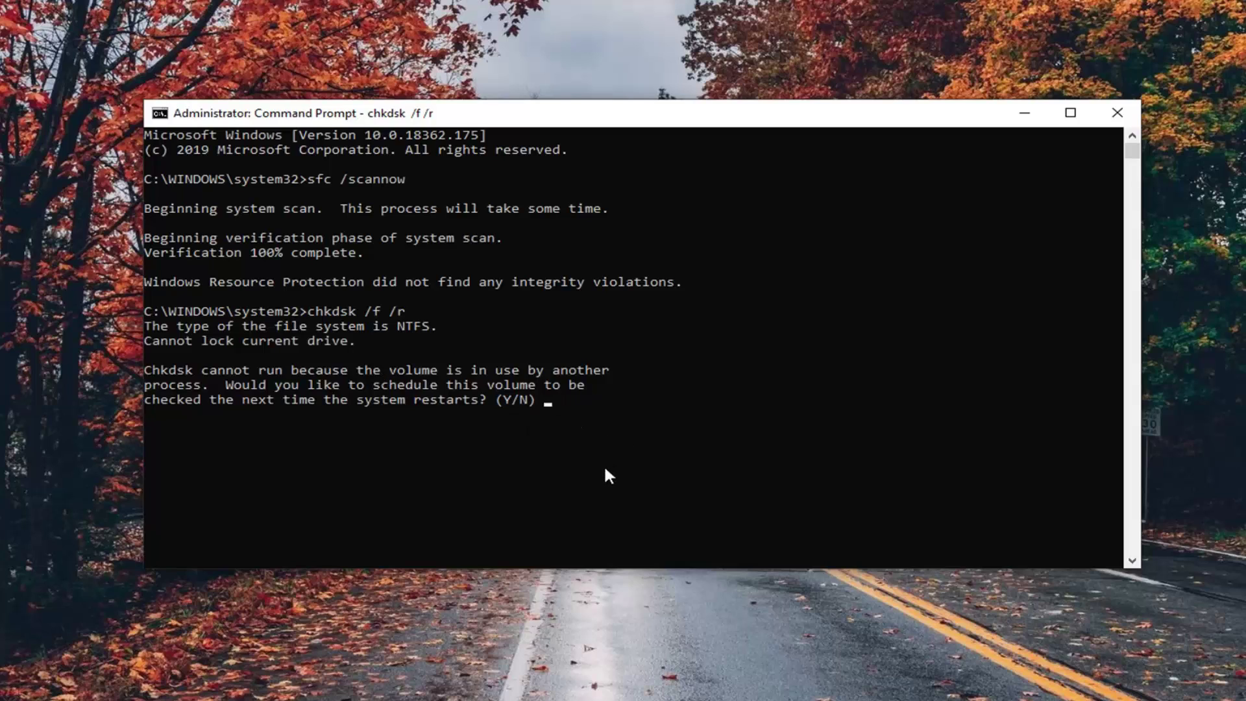
{"action": "type", "text": "y"}
{"action": "key", "text": "Return"}
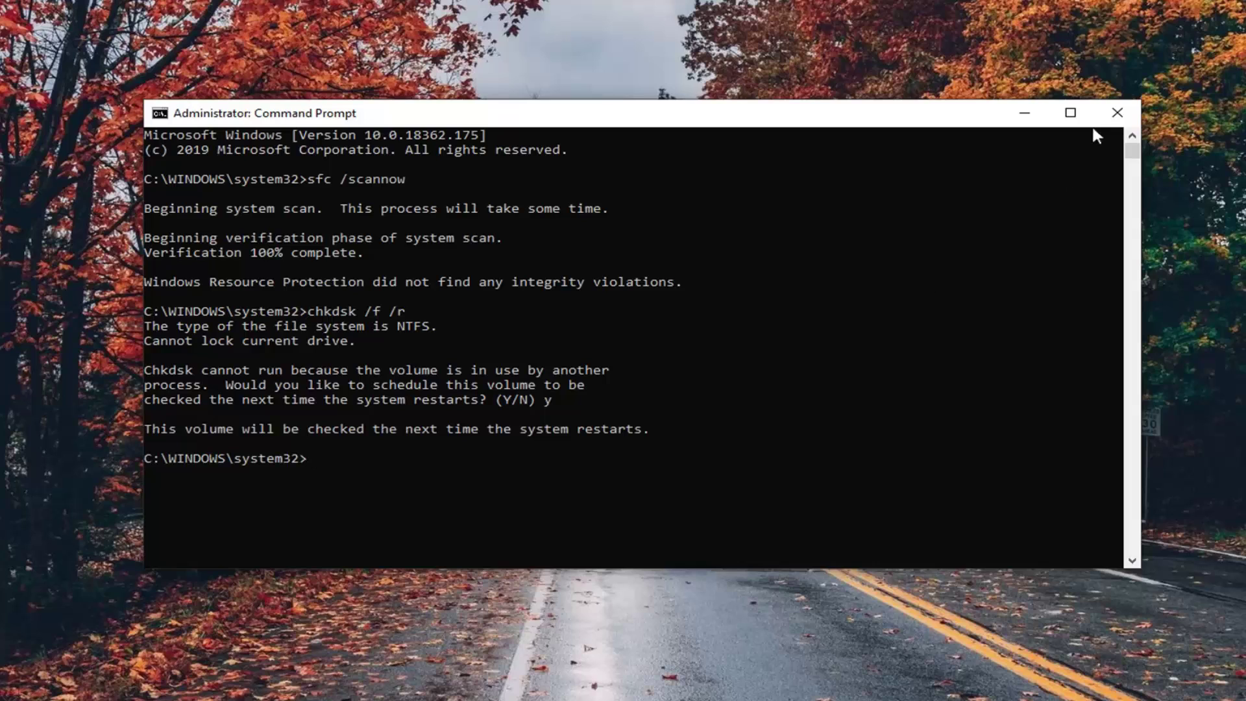
{"action": "left_click", "coordinate": [1116, 116]}
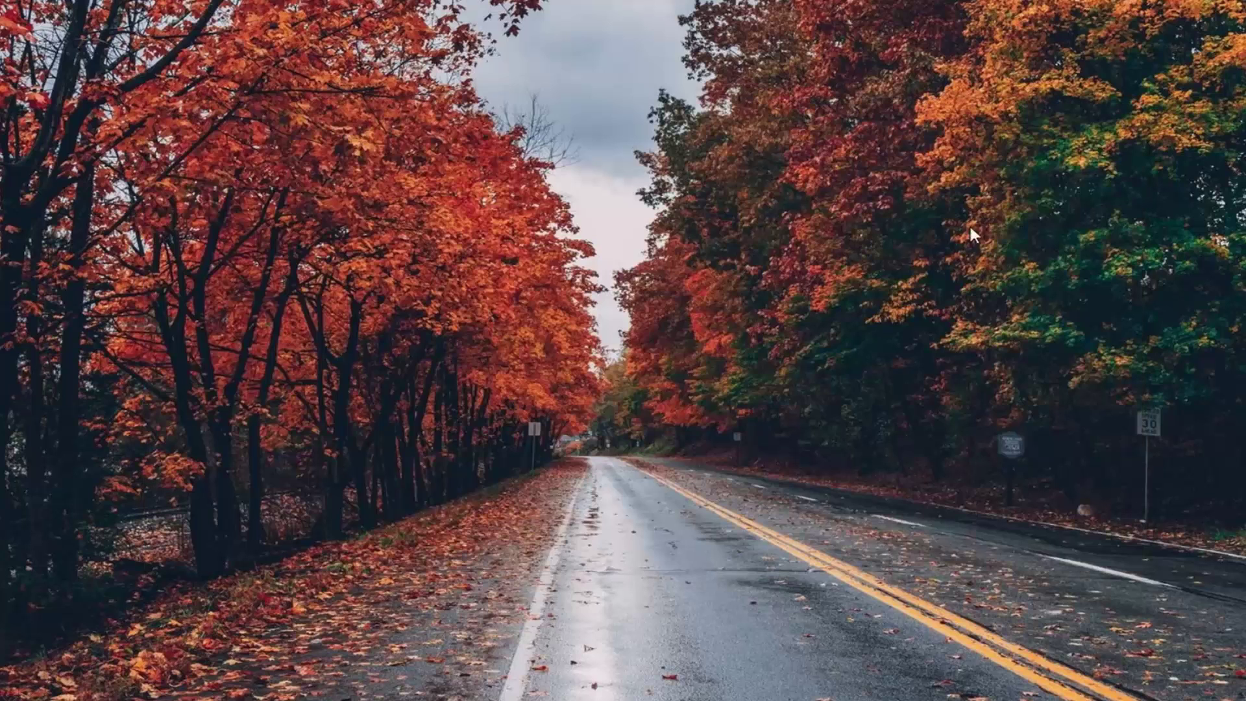